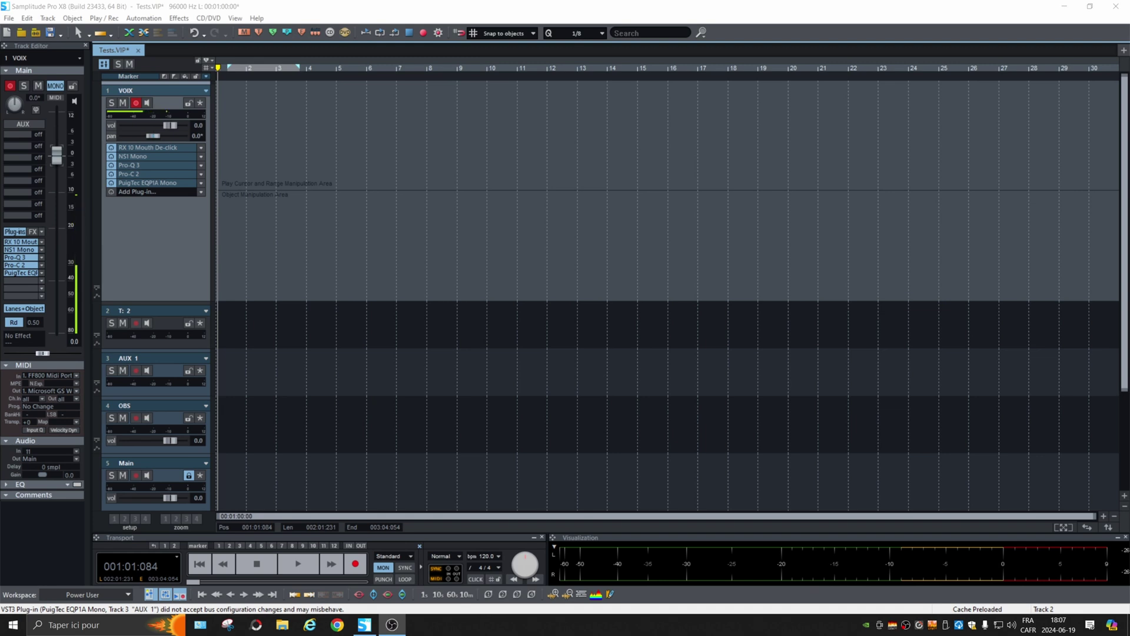
- Lower the Audio Setup Performance Multi CPU Support maximum from 15 to 1 CPU
{"action": "left_click", "coordinate": [540, 8]}
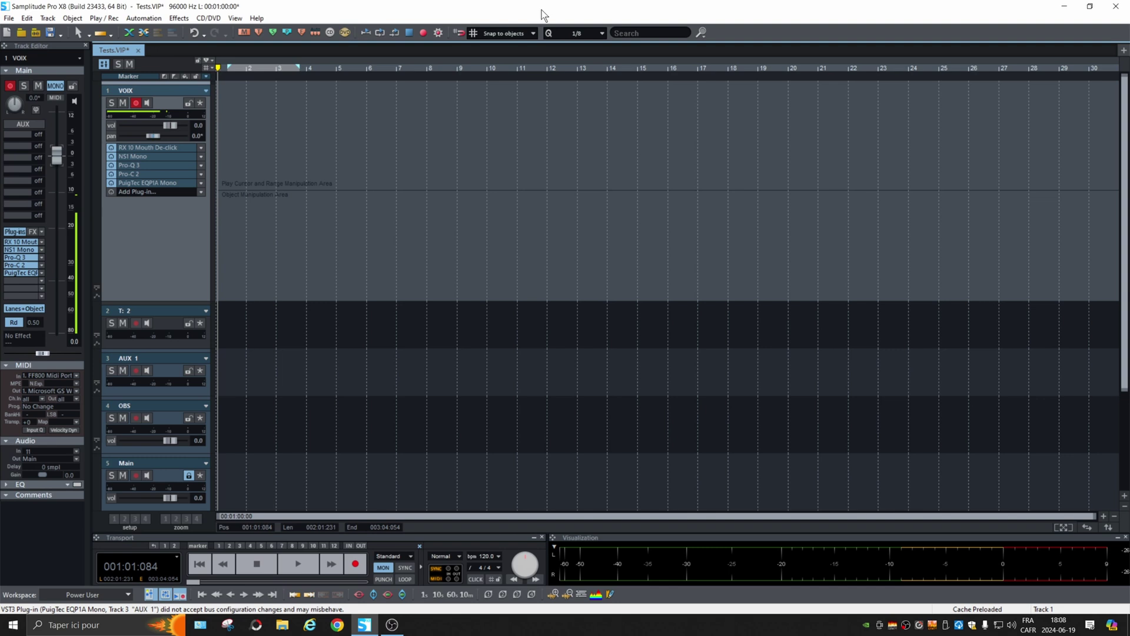
{"action": "key", "text": "y"}
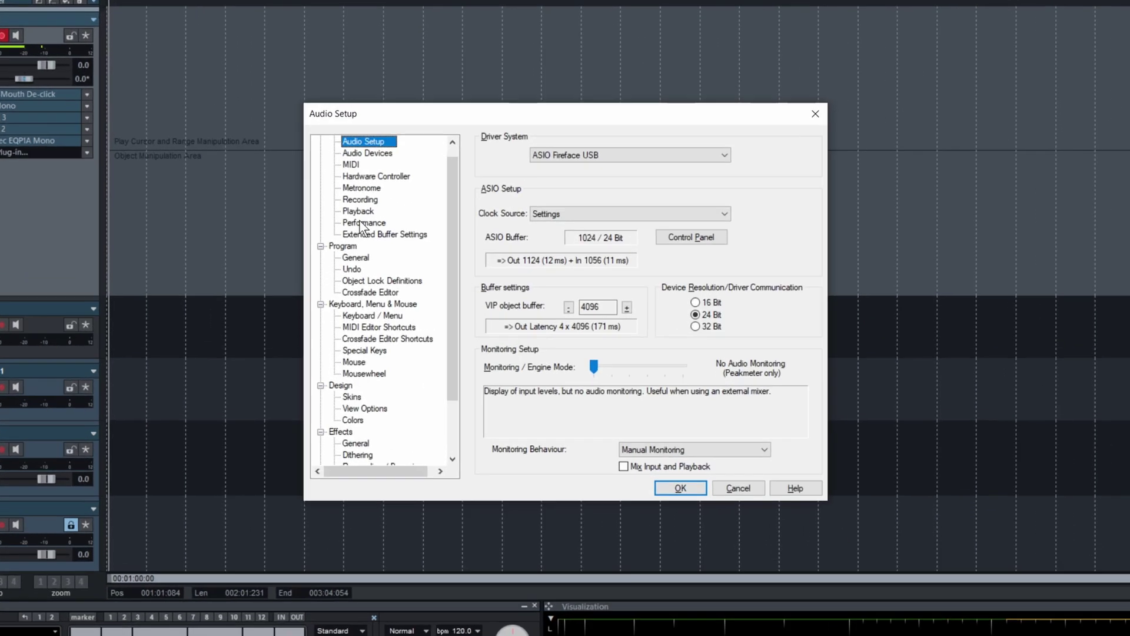
{"action": "left_click", "coordinate": [422, 244]}
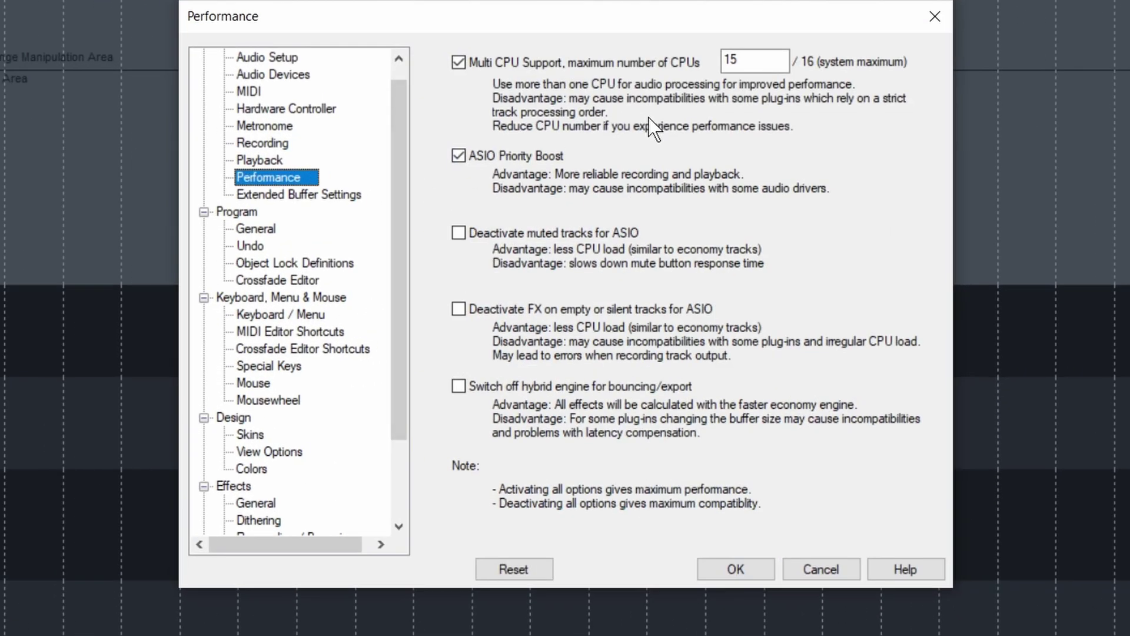
{"action": "double_click", "coordinate": [741, 62]}
{"action": "type", "text": "1"}
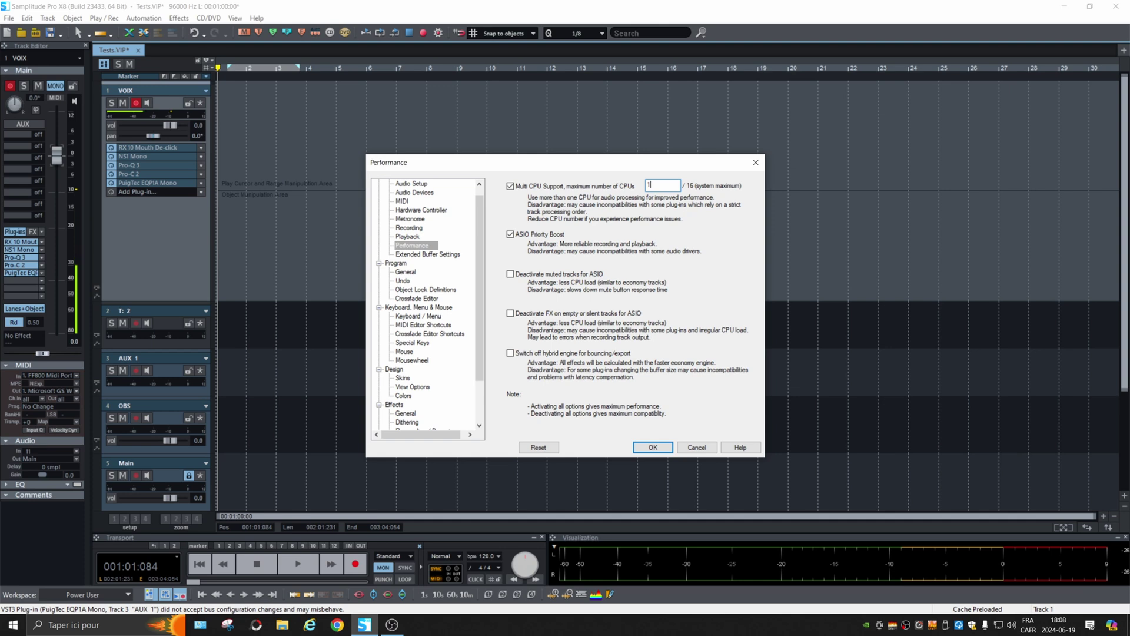
{"action": "key", "text": "Return"}
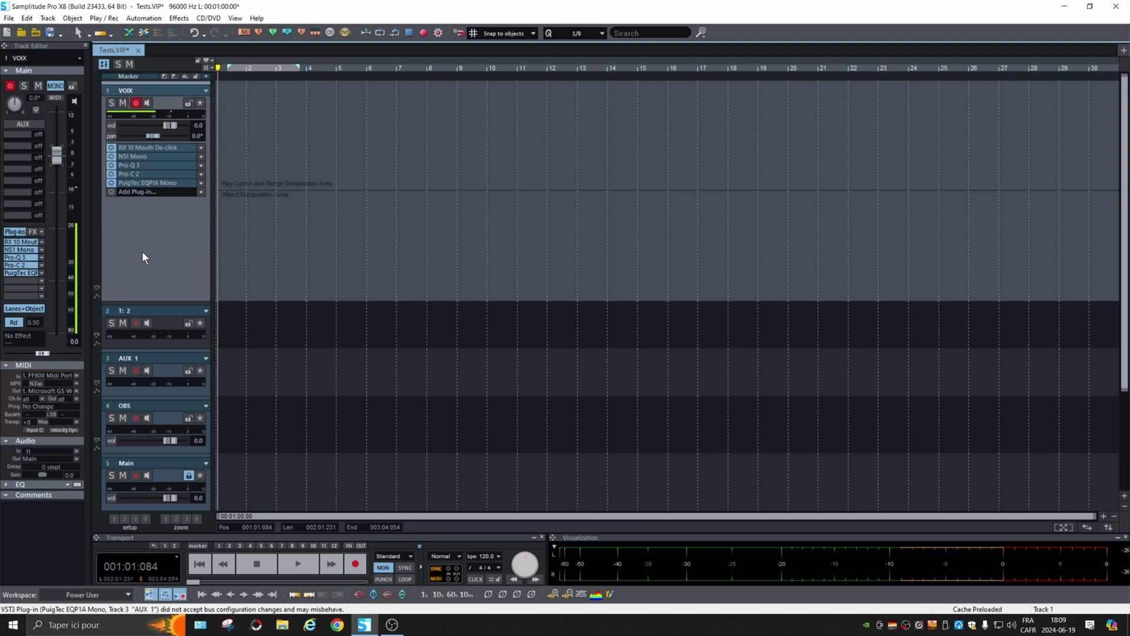
- Record a short vocal take, Take03, on VOIX, play it back from the start, and select it
{"action": "key", "text": "r"}
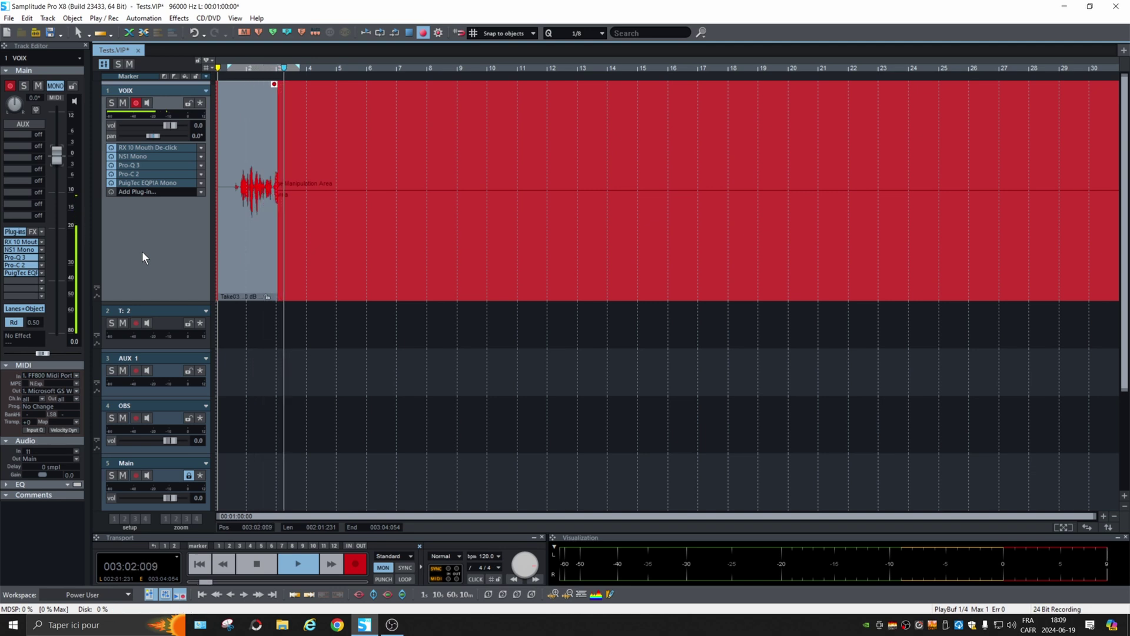
{"action": "key", "text": "space"}
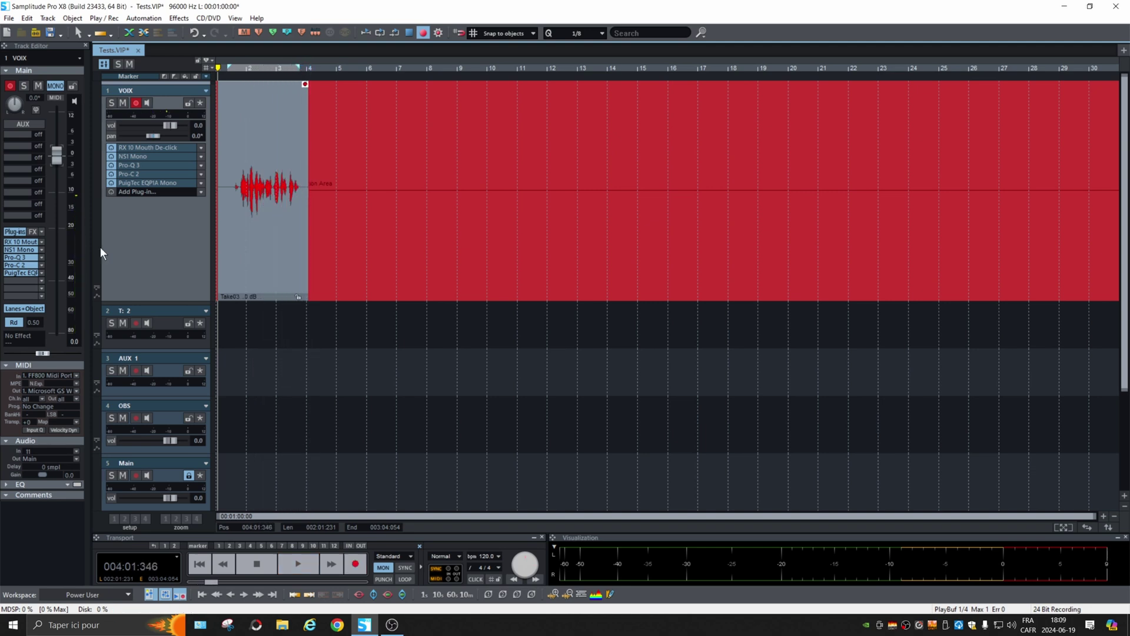
{"action": "left_click", "coordinate": [228, 172]}
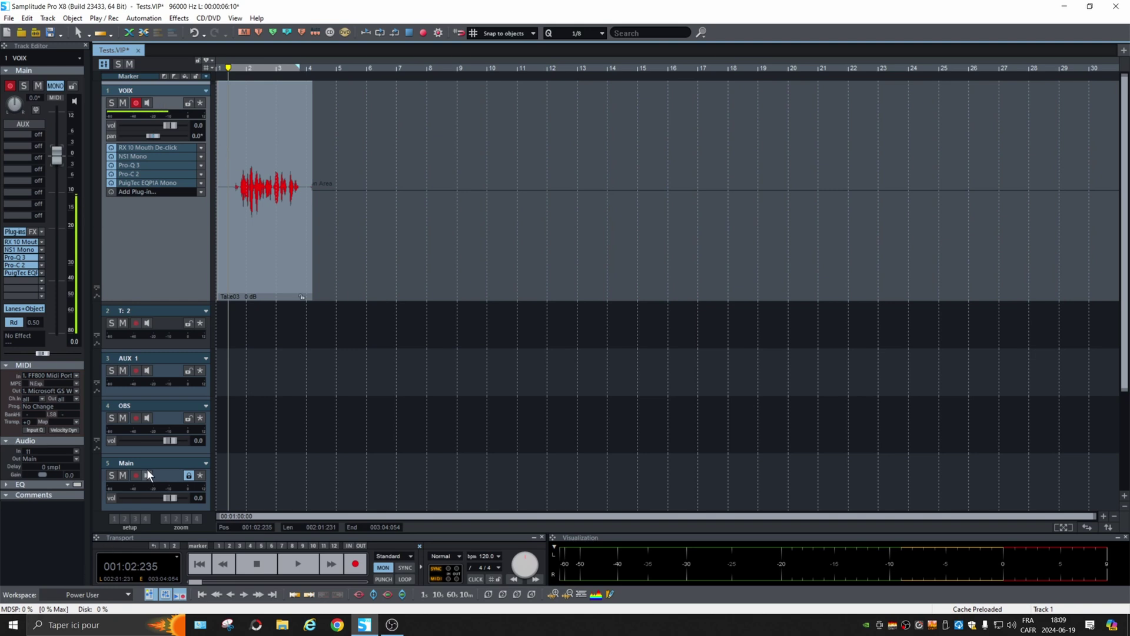
{"action": "key", "text": "space"}
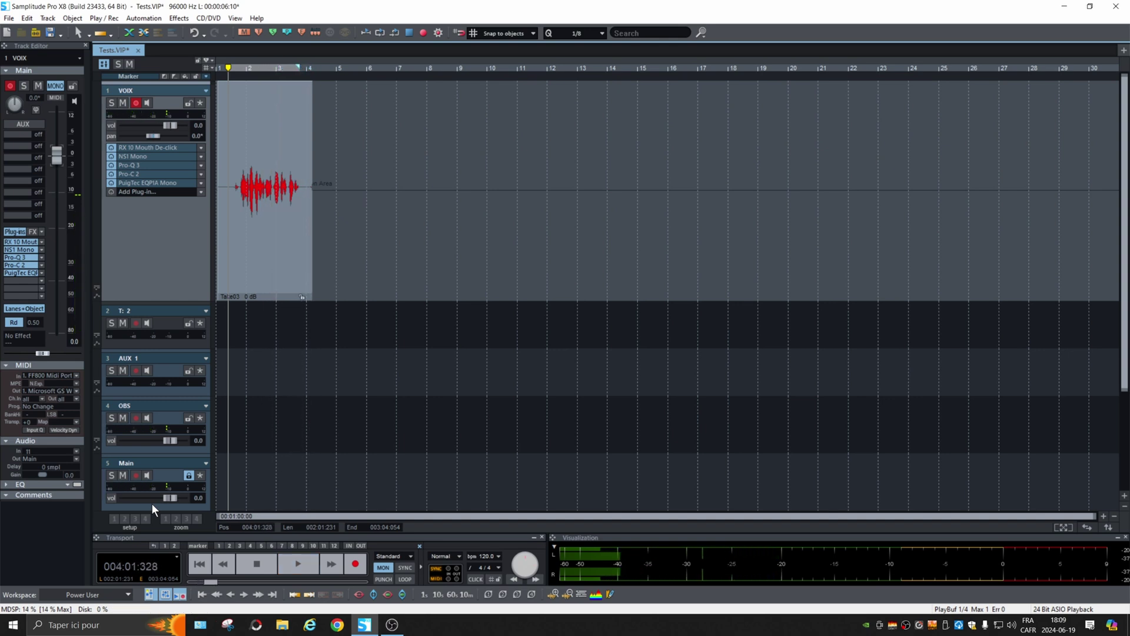
{"action": "key", "text": "space"}
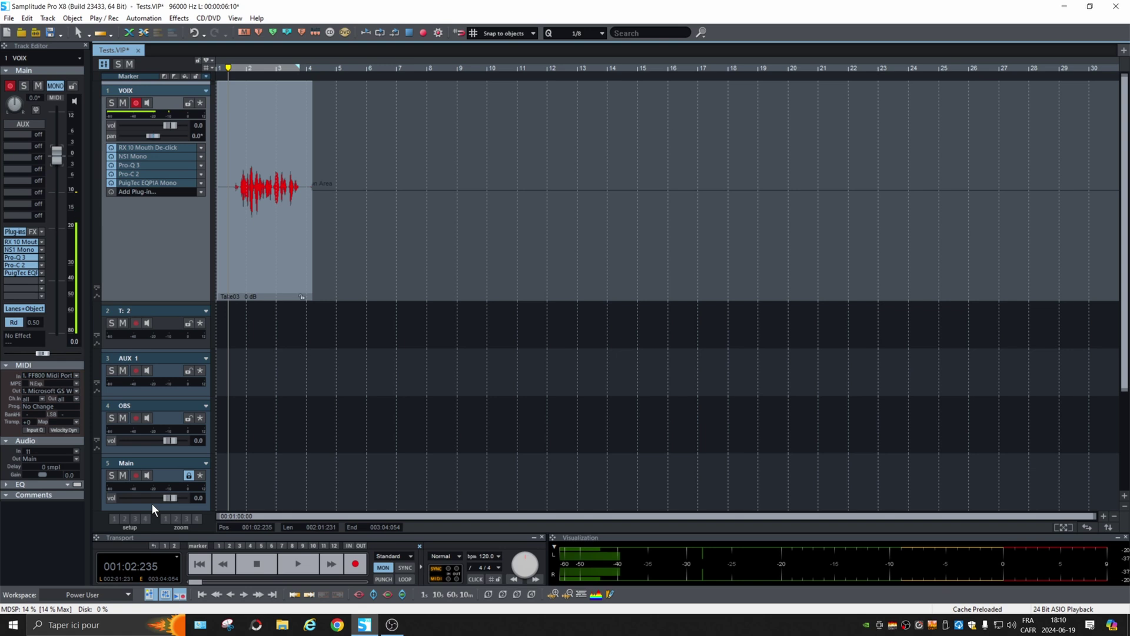
{"action": "left_click", "coordinate": [276, 229]}
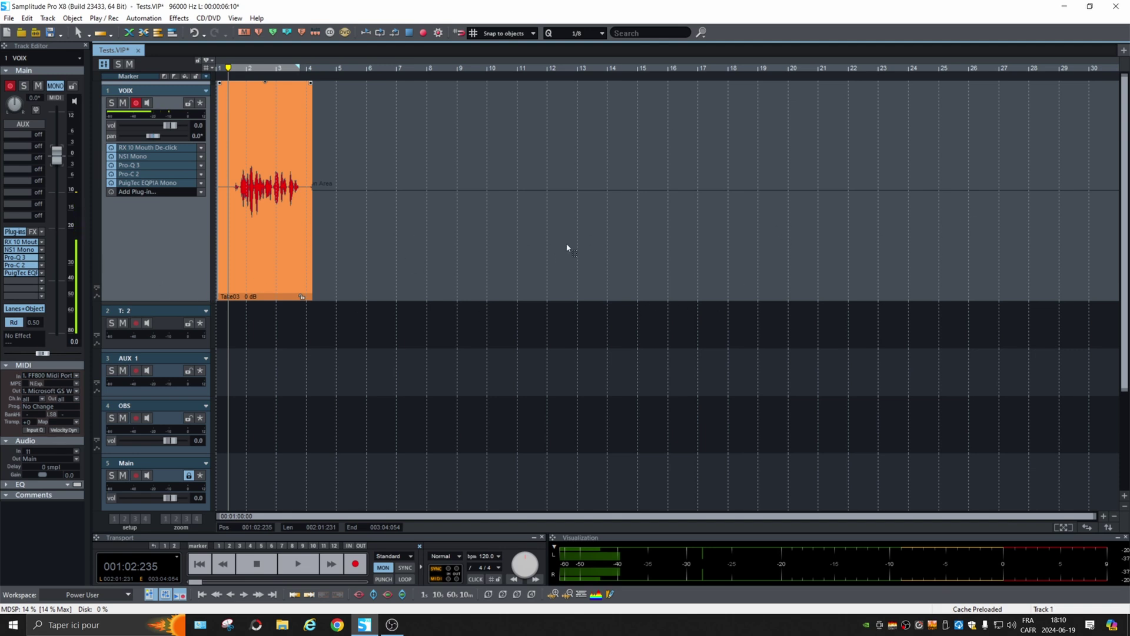
- Open the Object Editor for the Take03 clip and move its window up and right
{"action": "right_click", "coordinate": [152, 244]}
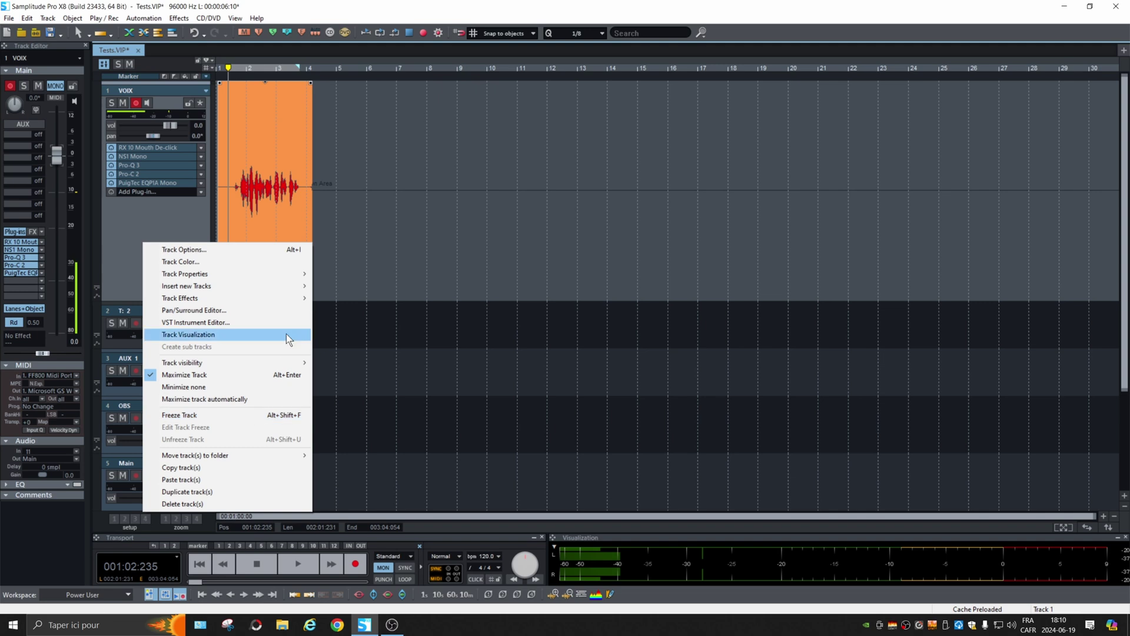
{"action": "key", "text": "Escape"}
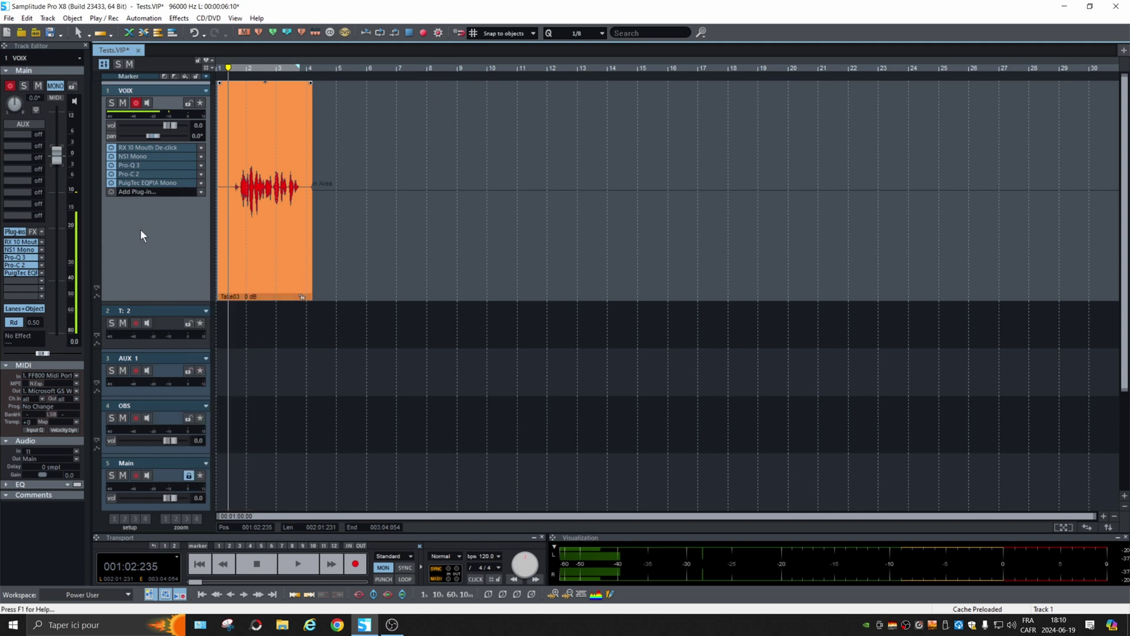
{"action": "double_click", "coordinate": [258, 256]}
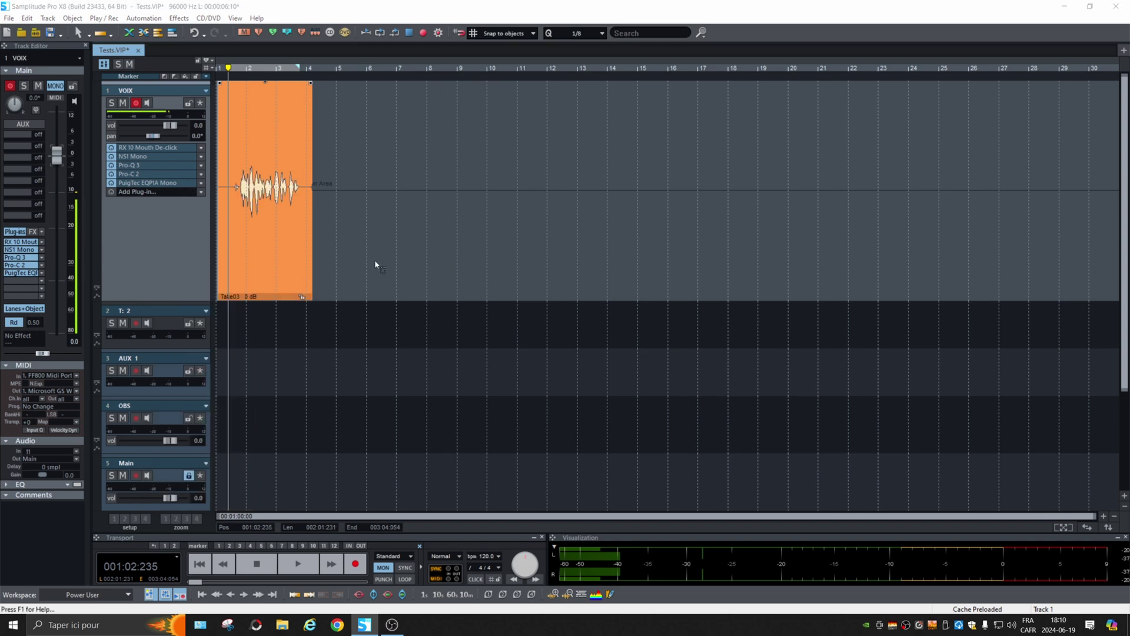
{"action": "left_click_drag", "start_coordinate": [486, 241], "coordinate": [526, 163]}
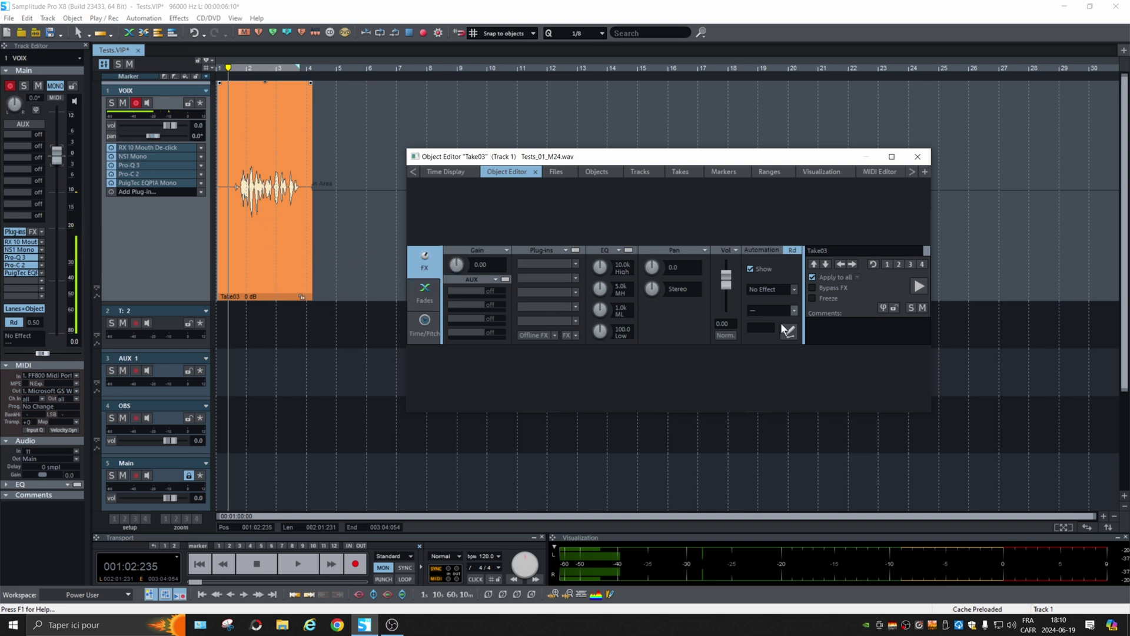
- View Take03's Time/Pitch settings in the Object Editor, then close the editor
{"action": "left_click", "coordinate": [419, 333]}
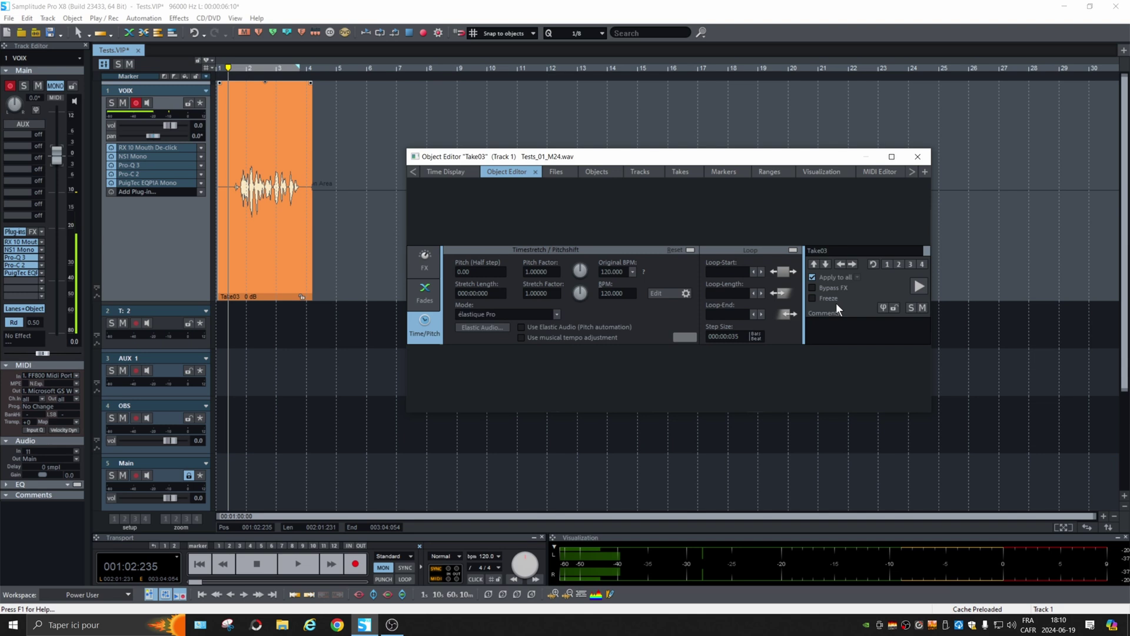
{"action": "left_click", "coordinate": [917, 156]}
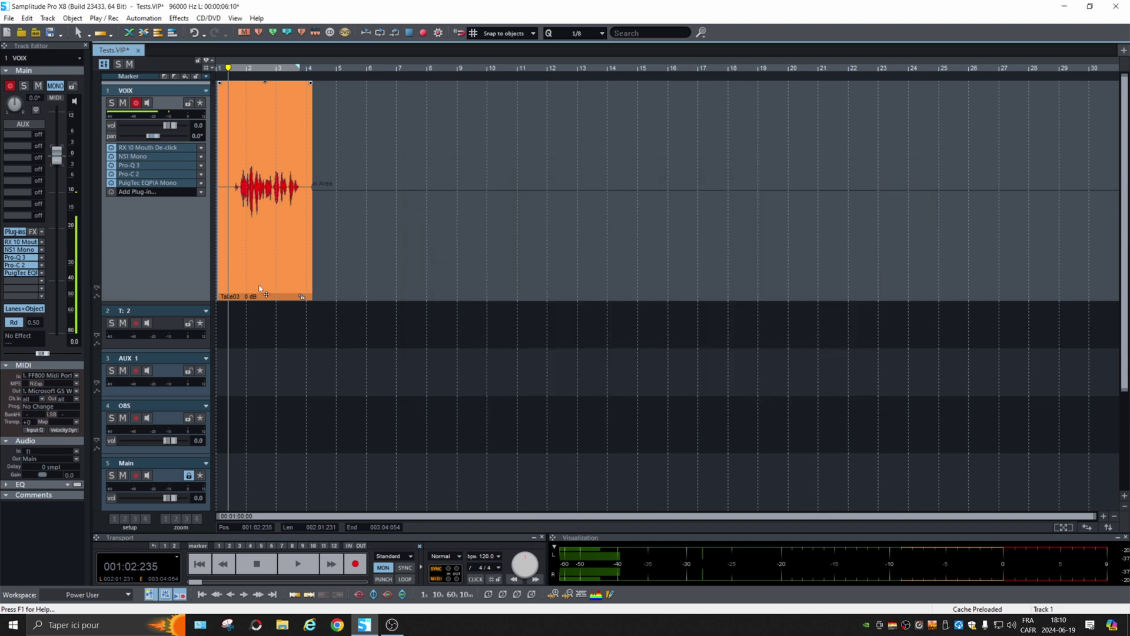
{"action": "right_click", "coordinate": [155, 240]}
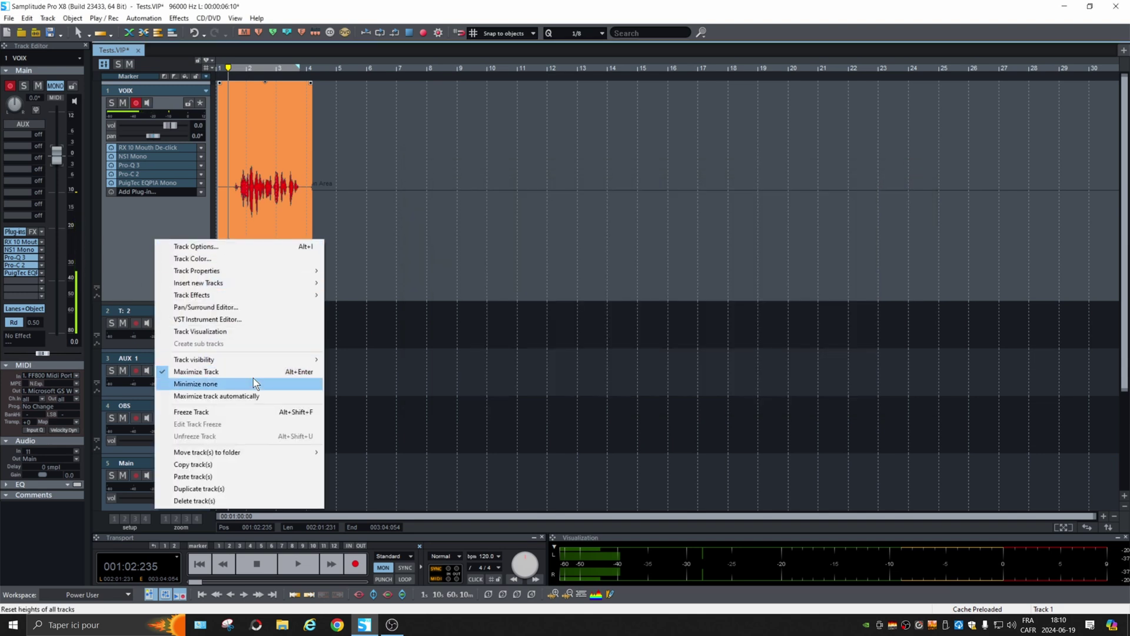
{"action": "left_click", "coordinate": [257, 412]}
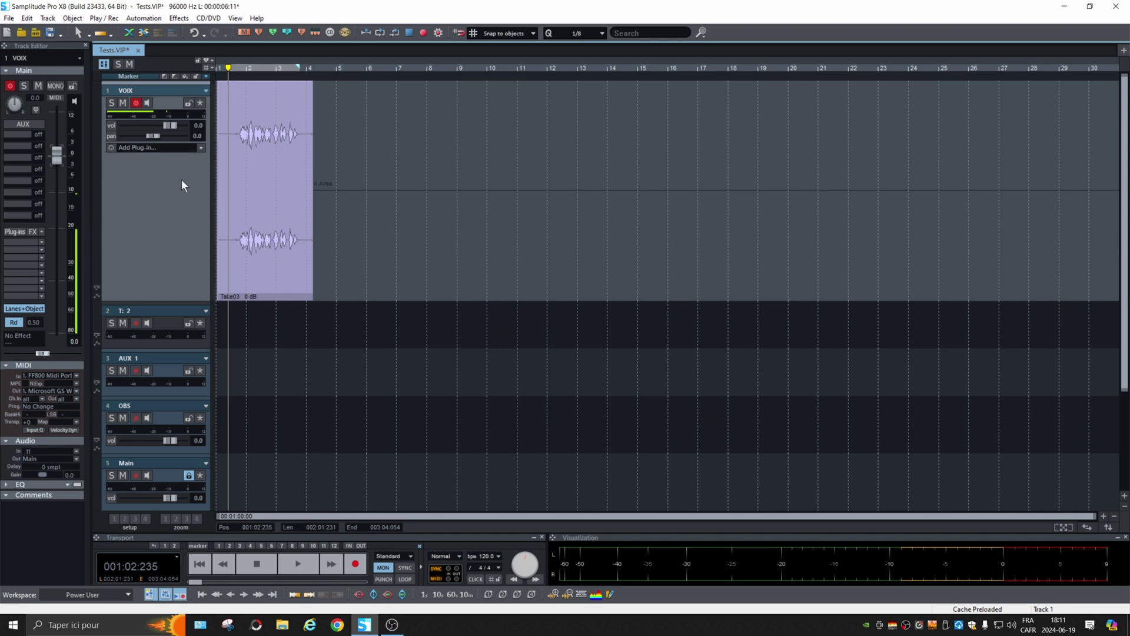
{"action": "key", "text": "space"}
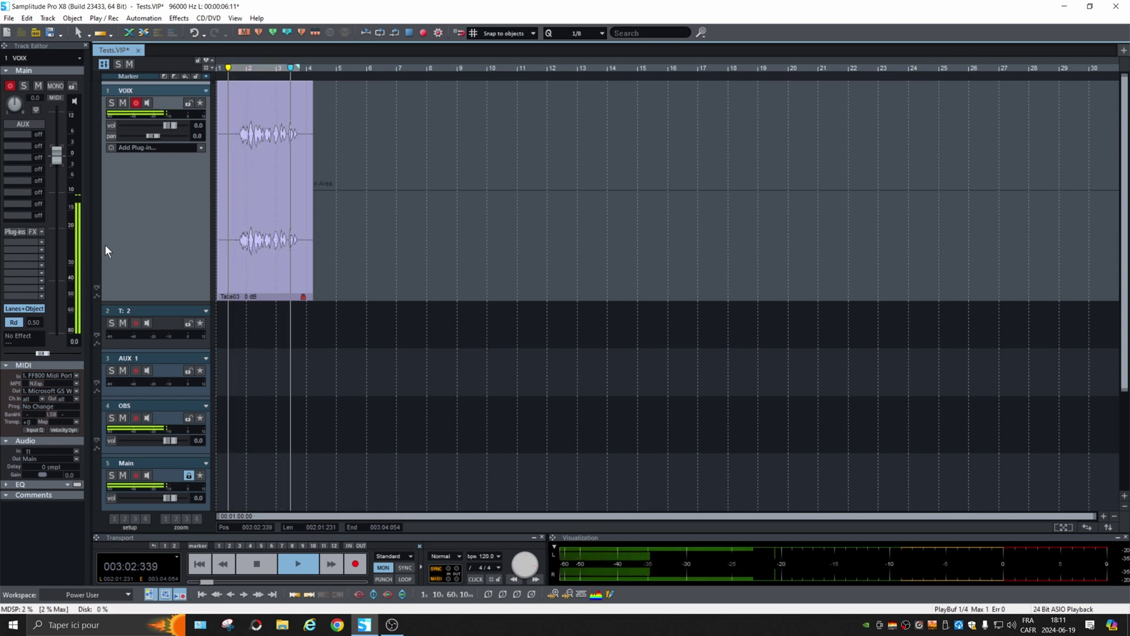
{"action": "key", "text": "space"}
{"action": "key", "text": "space"}
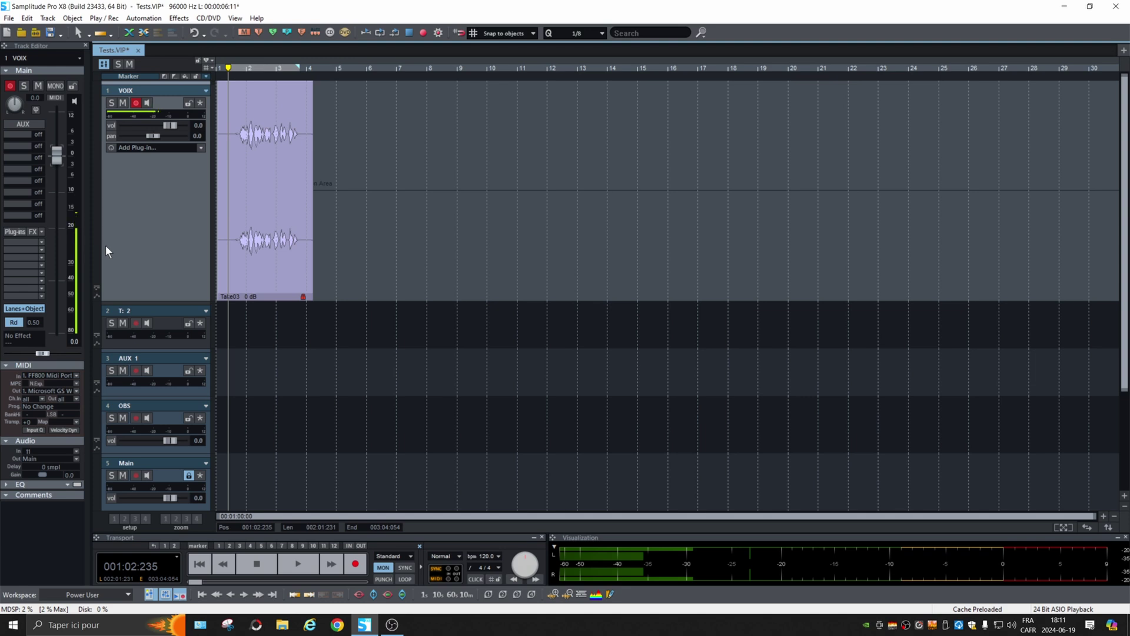
- Unfreeze the VOIX track and paste a copy of the Take03 clip onto track 2
{"action": "right_click", "coordinate": [155, 192]}
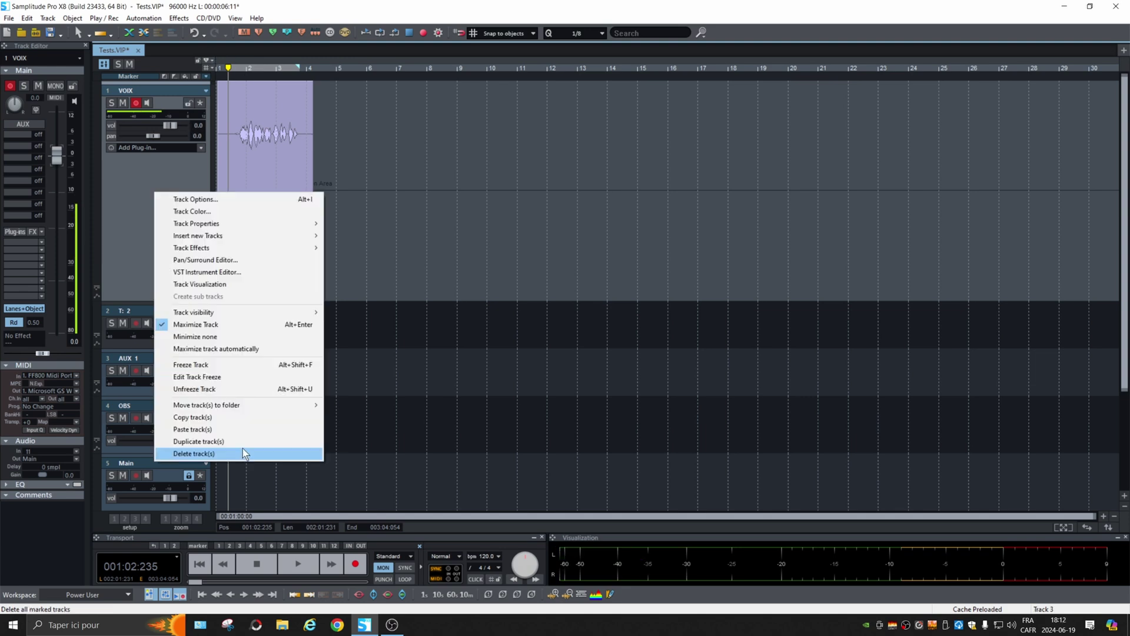
{"action": "left_click", "coordinate": [222, 392]}
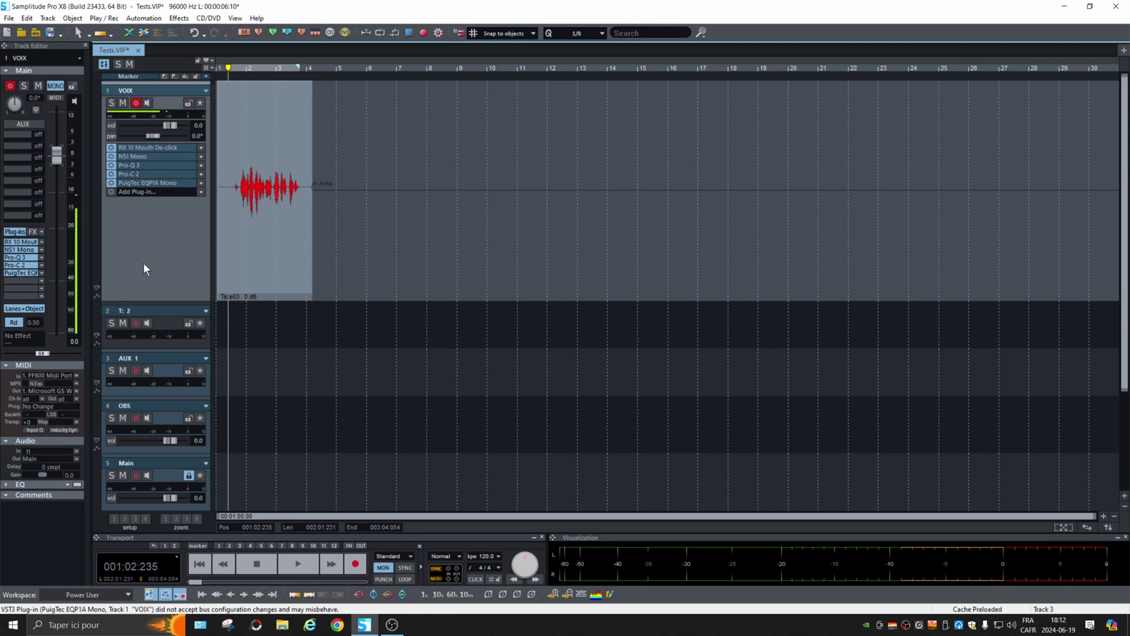
{"action": "key", "text": "ctrl+v"}
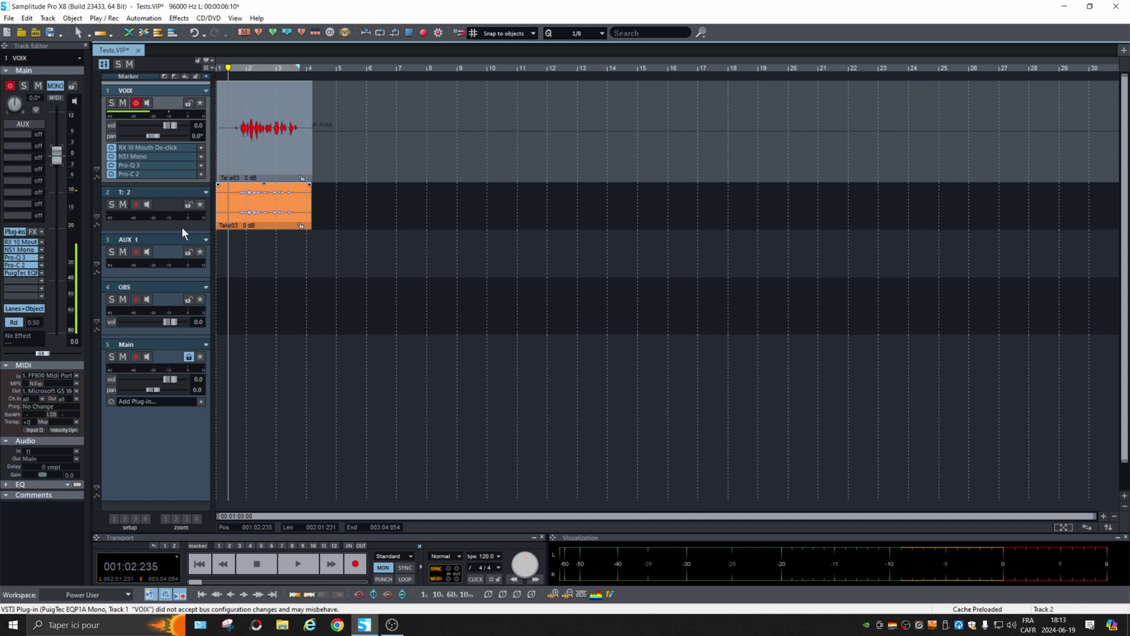
- Delete the Take03 copy from track 2 and load Acoustic Grand Piano into Independence
{"action": "left_click", "coordinate": [245, 223]}
{"action": "key", "text": "Delete"}
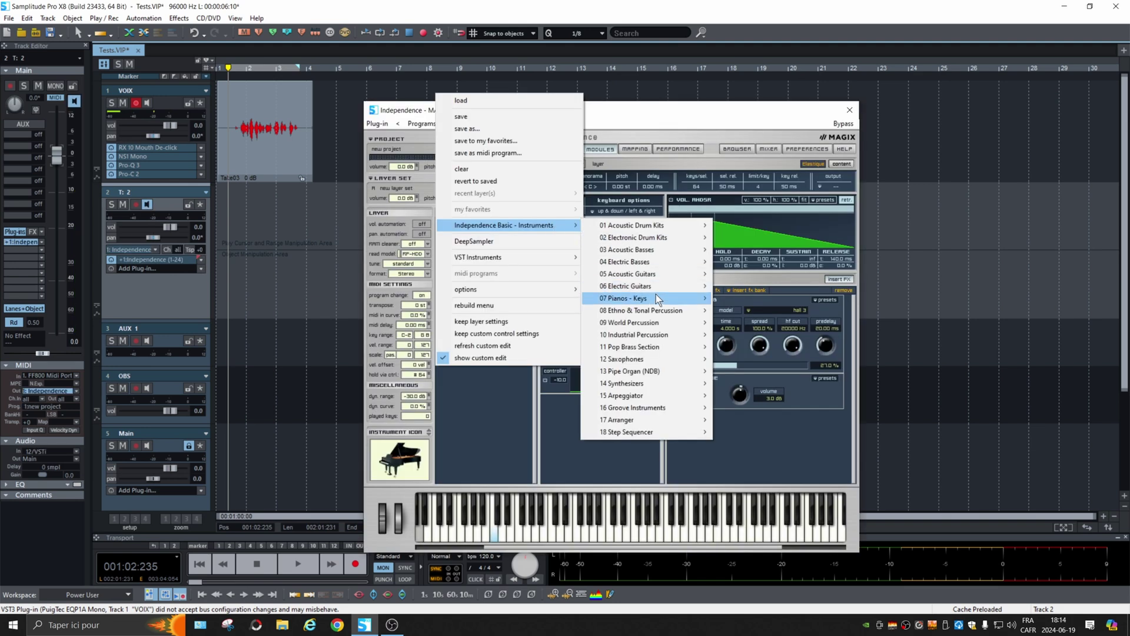
{"action": "mouse_move", "coordinate": [656, 297]}
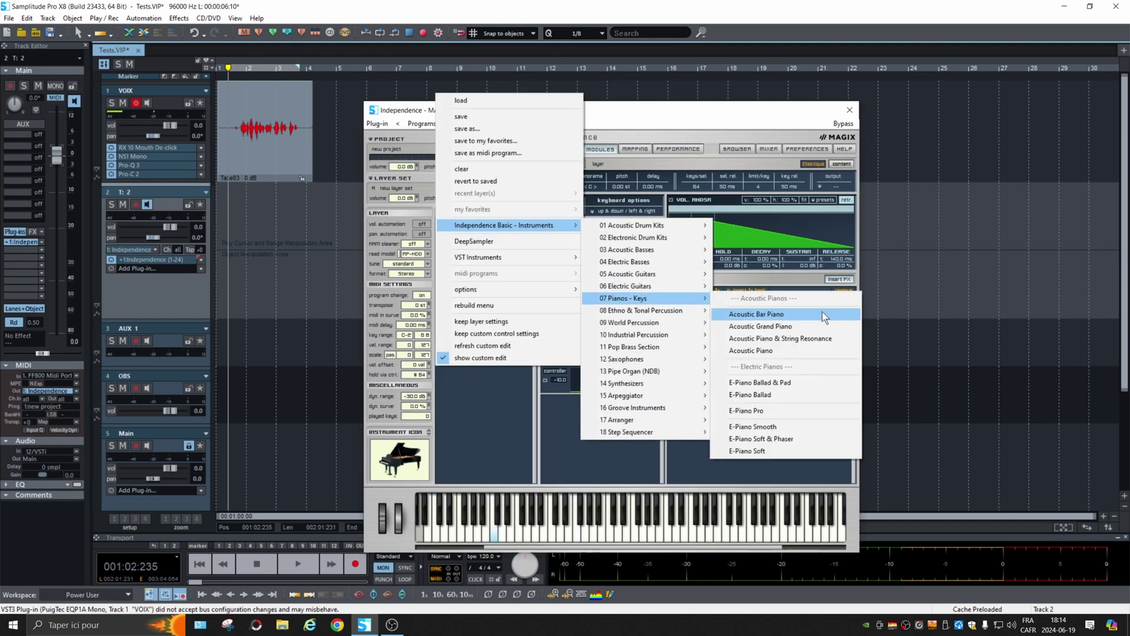
{"action": "left_click", "coordinate": [804, 325]}
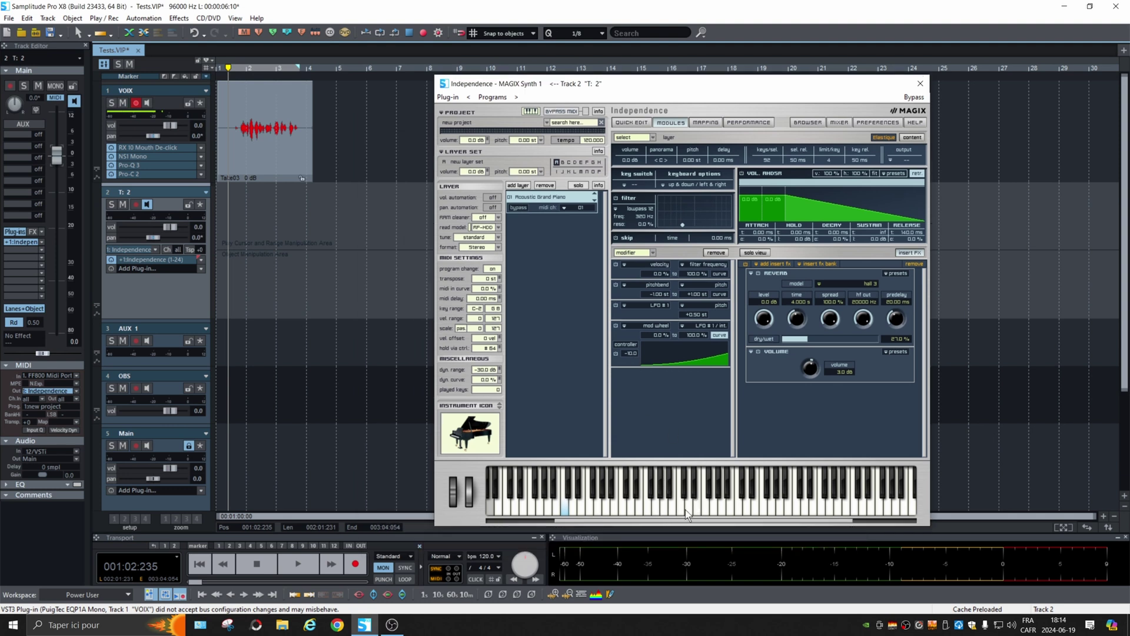
{"action": "right_click", "coordinate": [387, 566]}
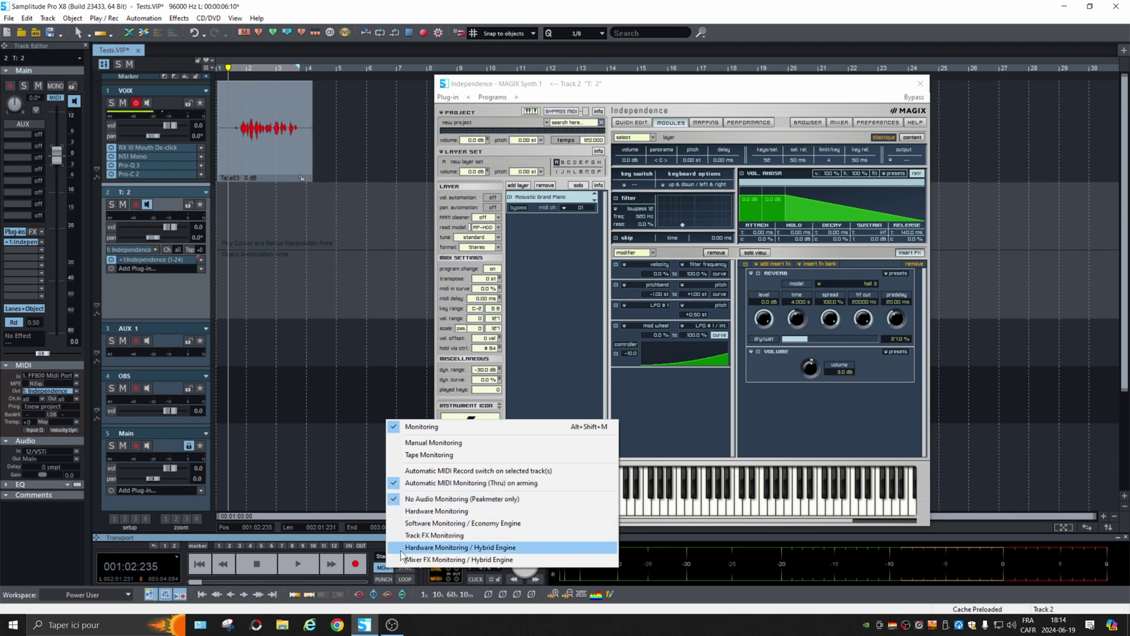
- Switch monitoring to Mixer FX Monitoring / Hybrid Engine mode
{"action": "left_click", "coordinate": [499, 559]}
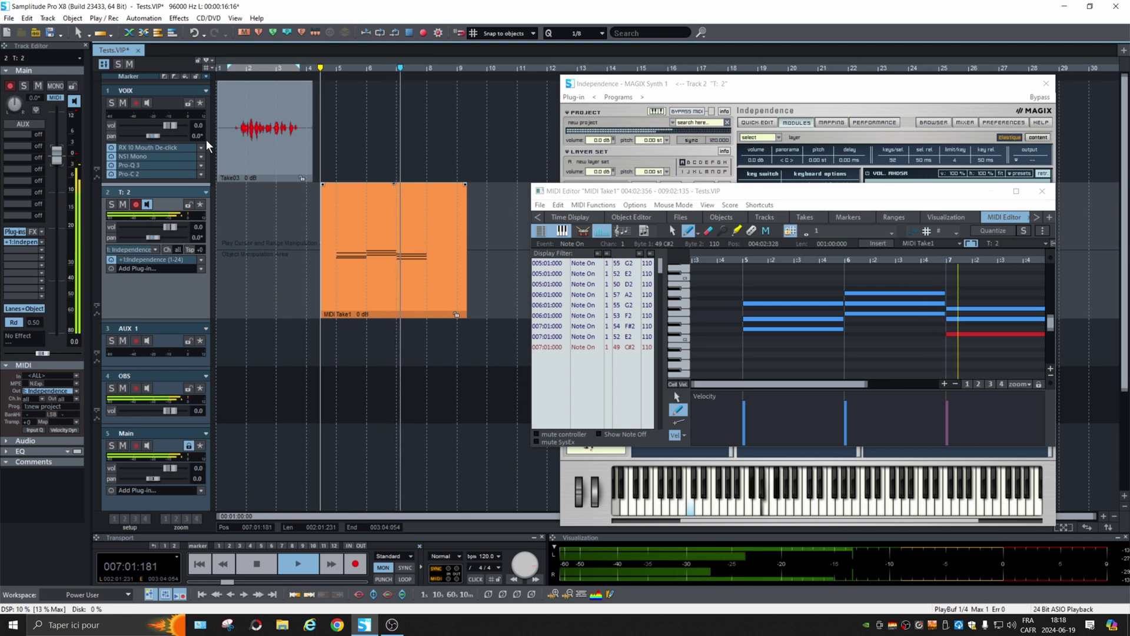
- Stop playback and freeze track 2 so the piano MIDI Take1 becomes rendered audio
{"action": "key", "text": "space"}
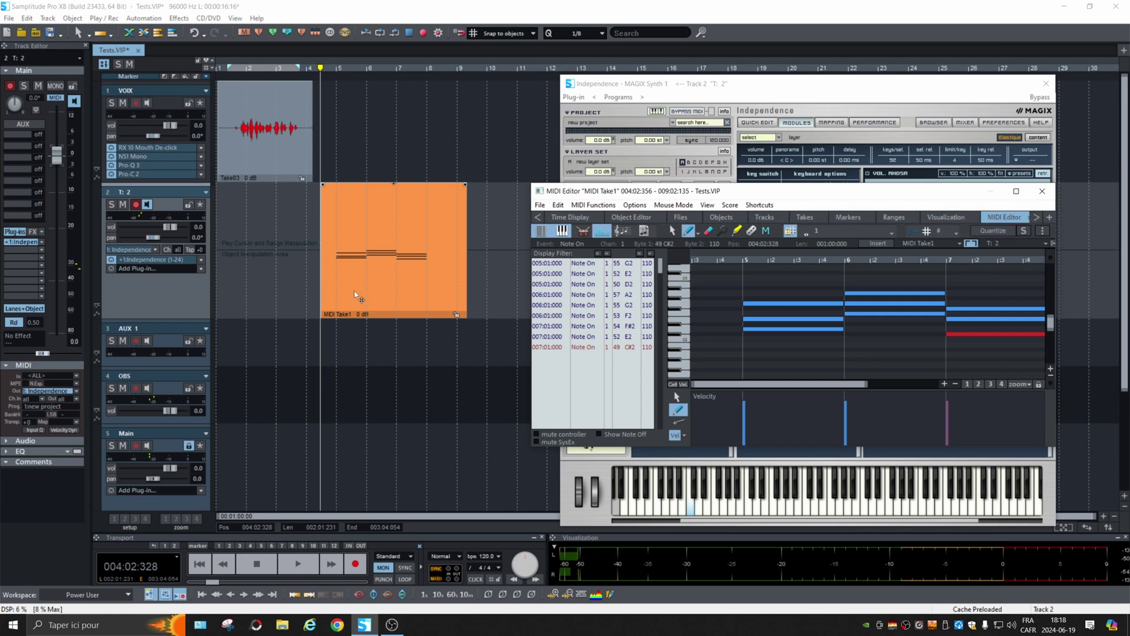
{"action": "right_click", "coordinate": [152, 294]}
{"action": "left_click", "coordinate": [200, 464]}
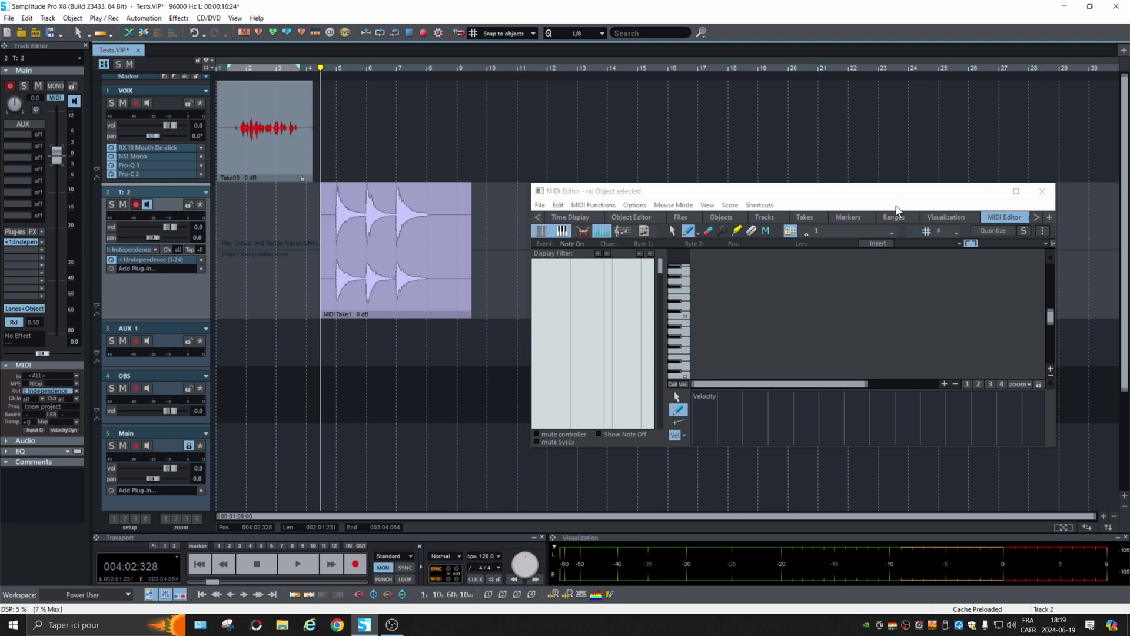
- Close the MIDI Editor, freeze the VOIX track, and play the project back to check it
{"action": "left_click", "coordinate": [1042, 190]}
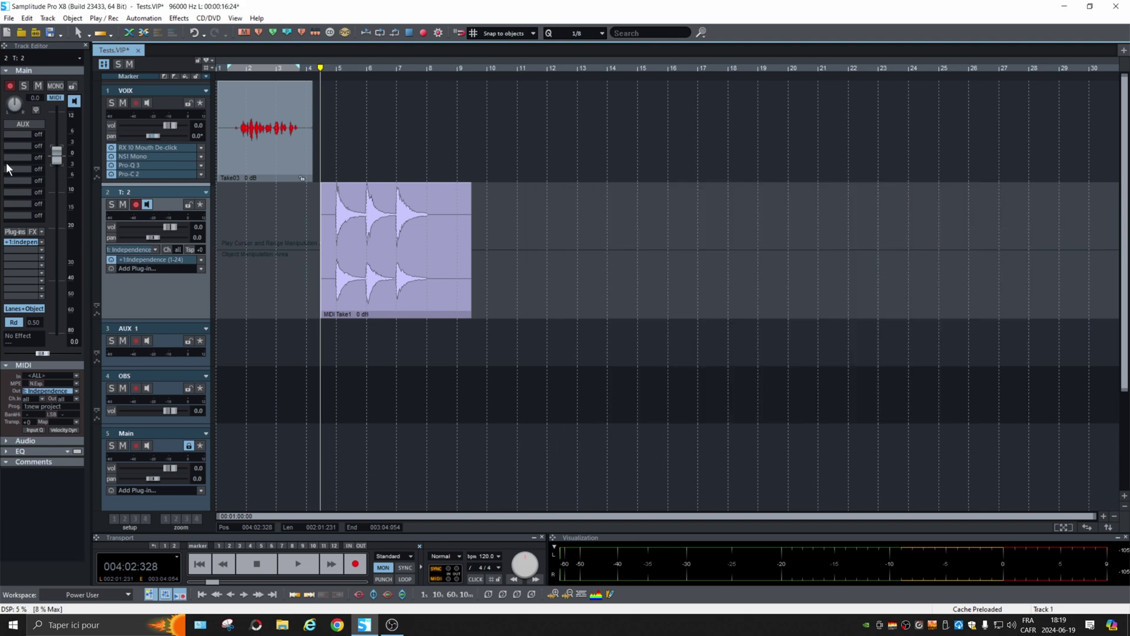
{"action": "left_click", "coordinate": [143, 144]}
{"action": "right_click", "coordinate": [166, 219]}
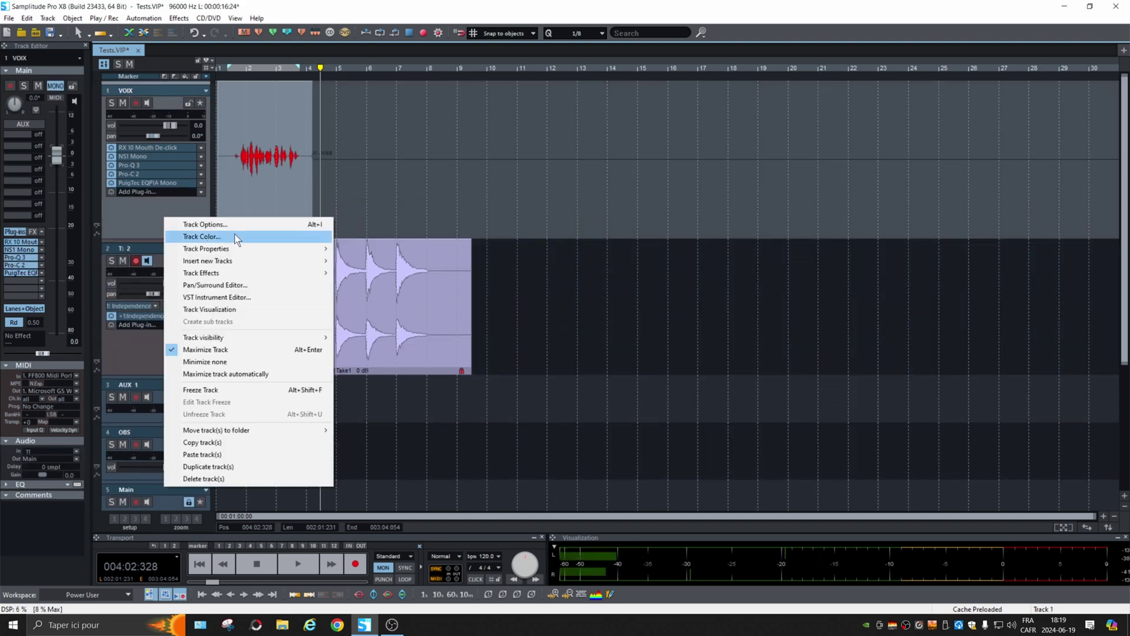
{"action": "left_click", "coordinate": [252, 391]}
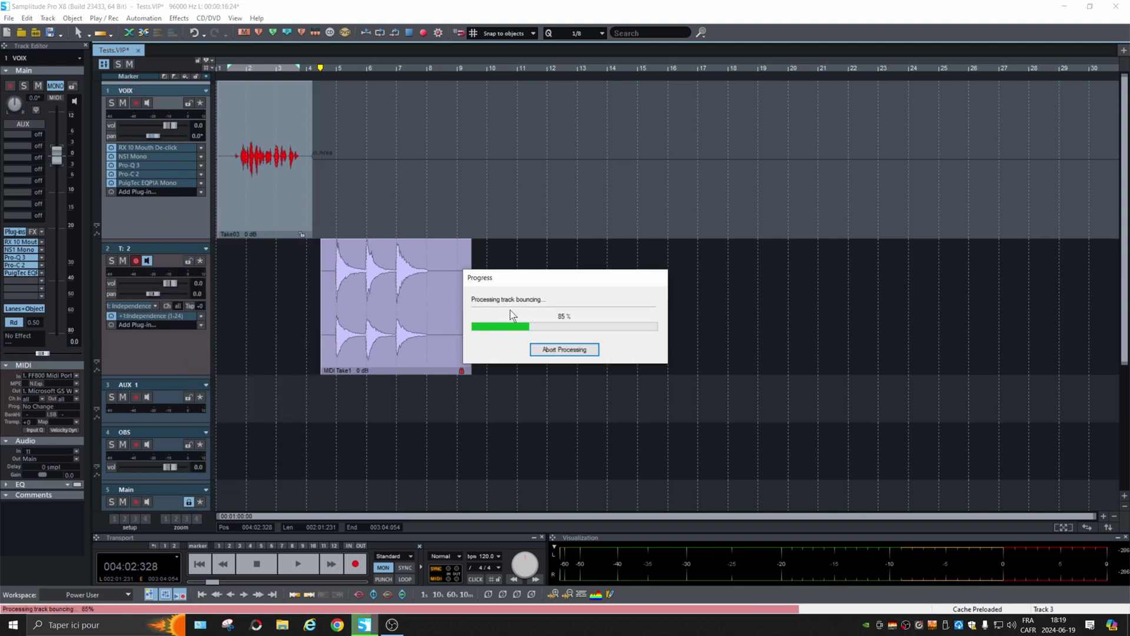
{"action": "key", "text": "space"}
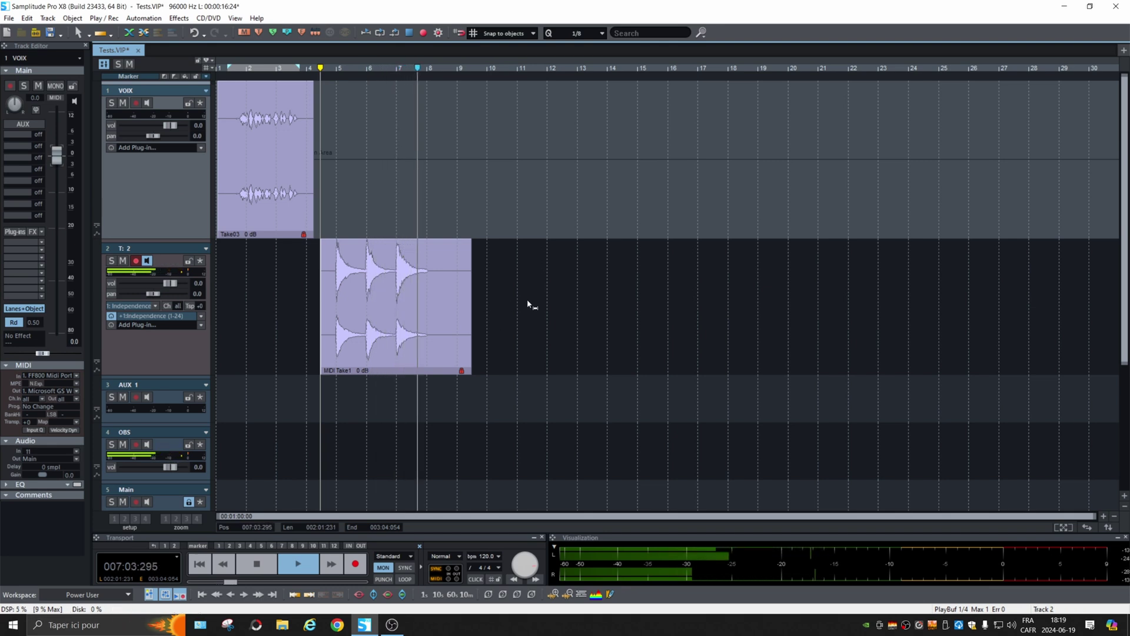
{"action": "key", "text": "space"}
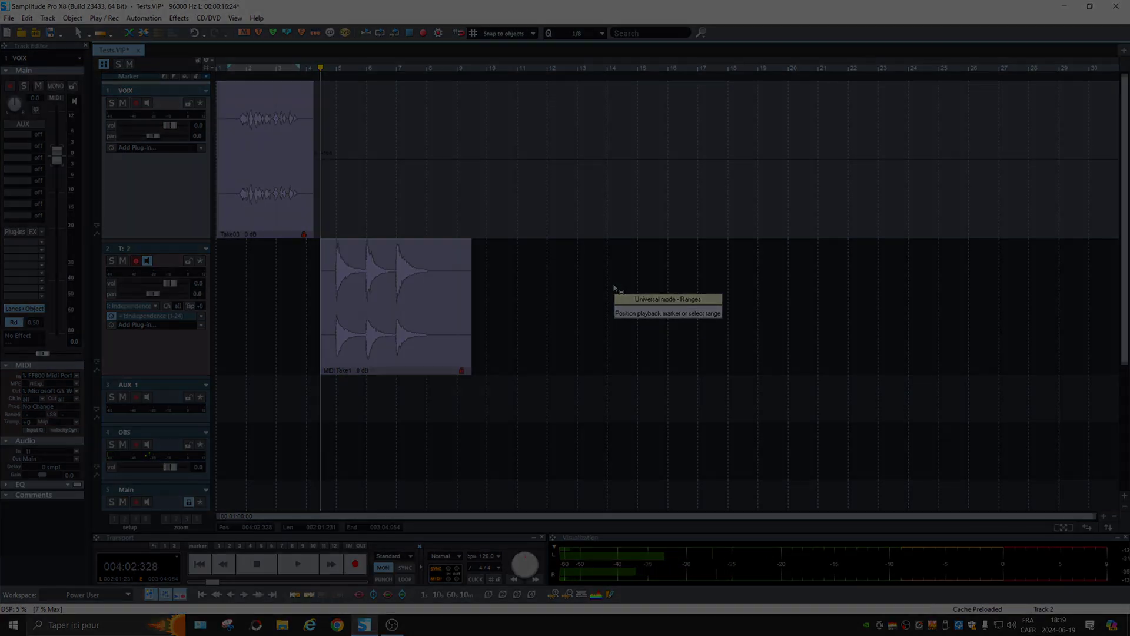